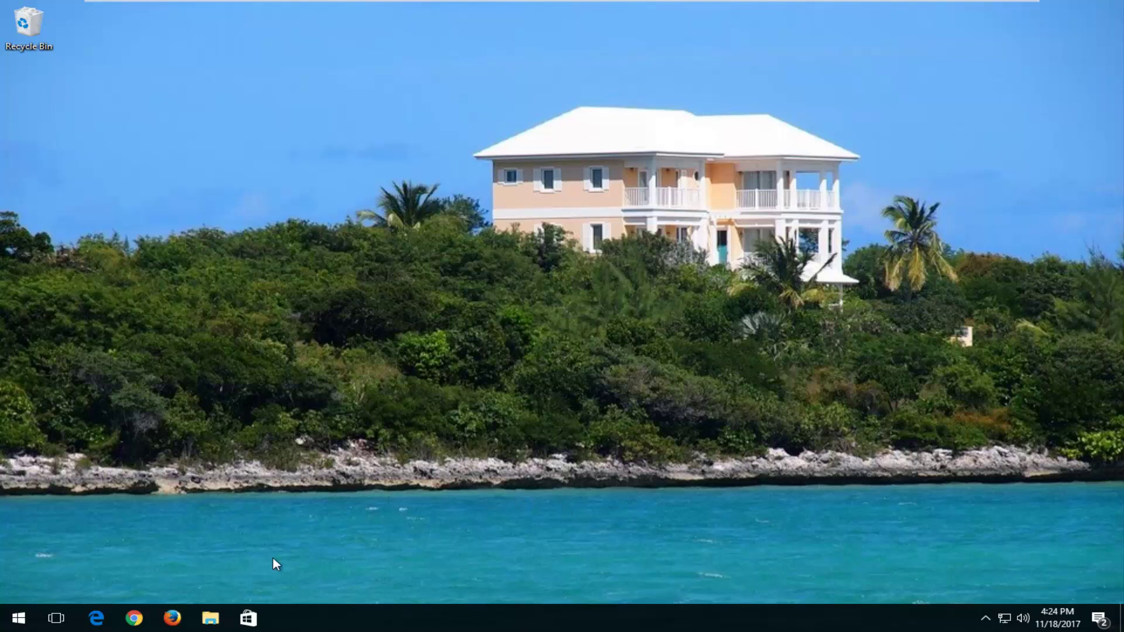
# Search Start for Command Prompt, run it as administrator, and approve the UAC prompt
pyautogui.click(14, 622)
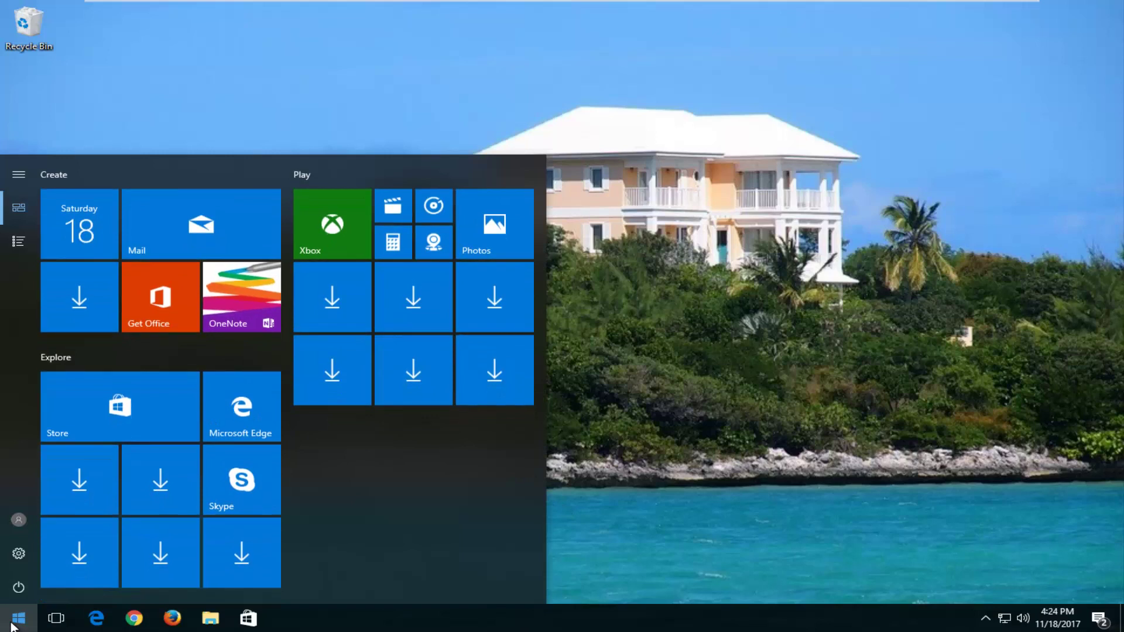
pyautogui.write('command promp')
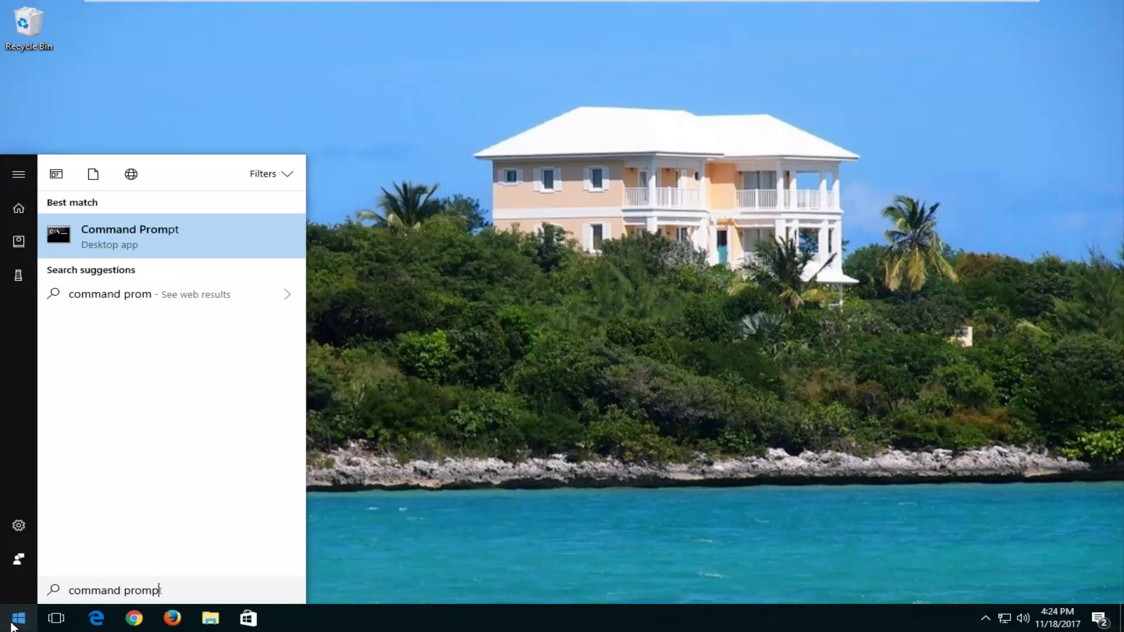
pyautogui.write('t')
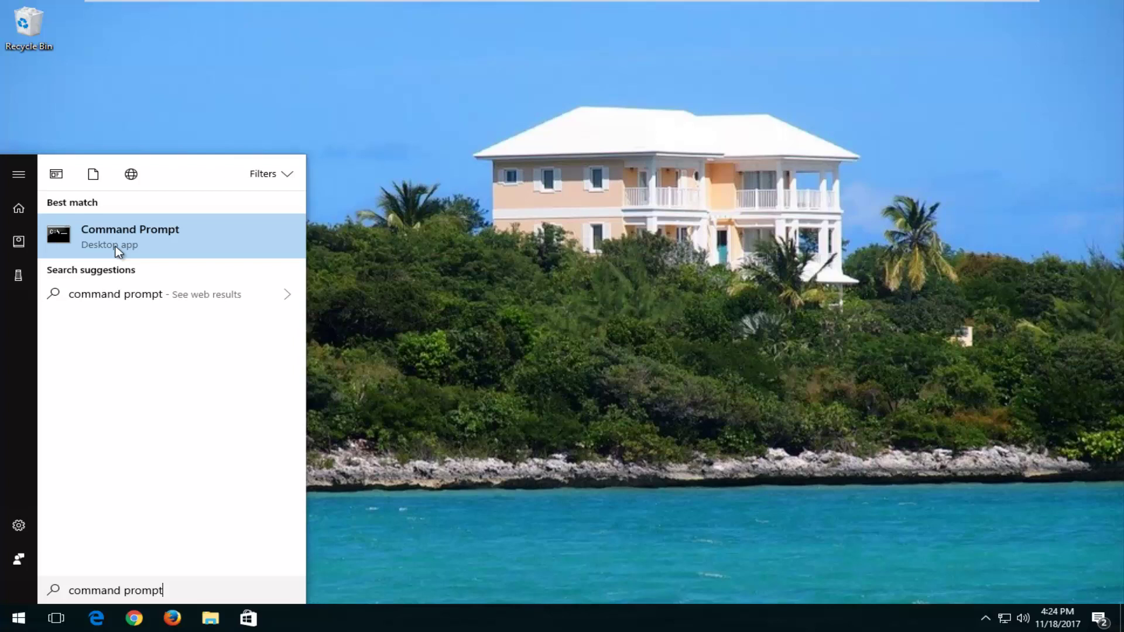
pyautogui.rightClick(118, 232)
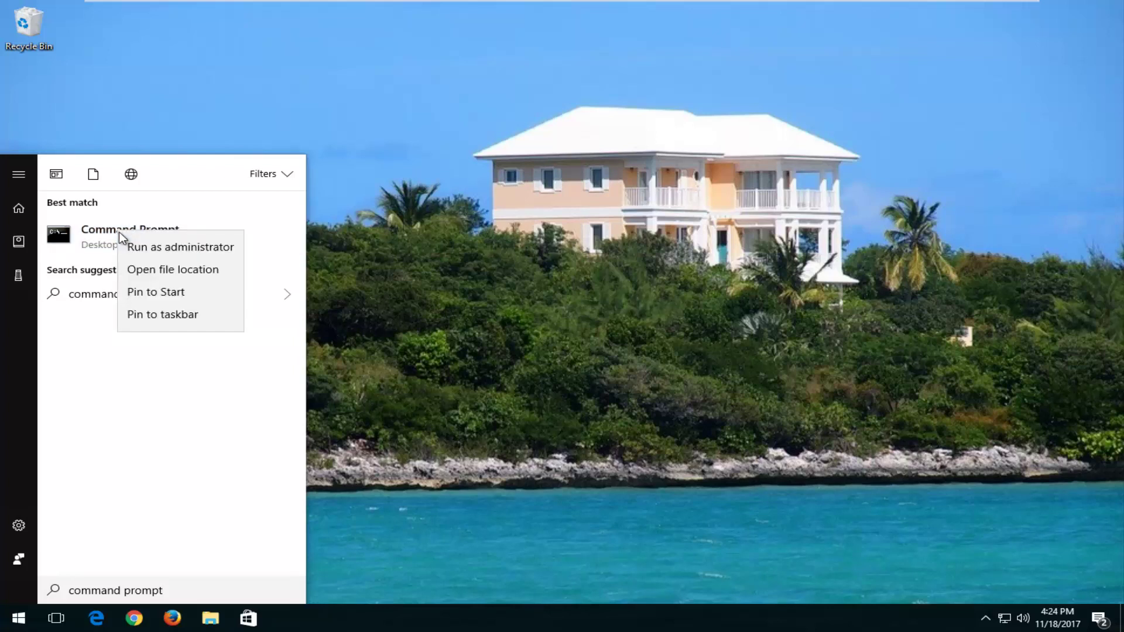
pyautogui.click(128, 238)
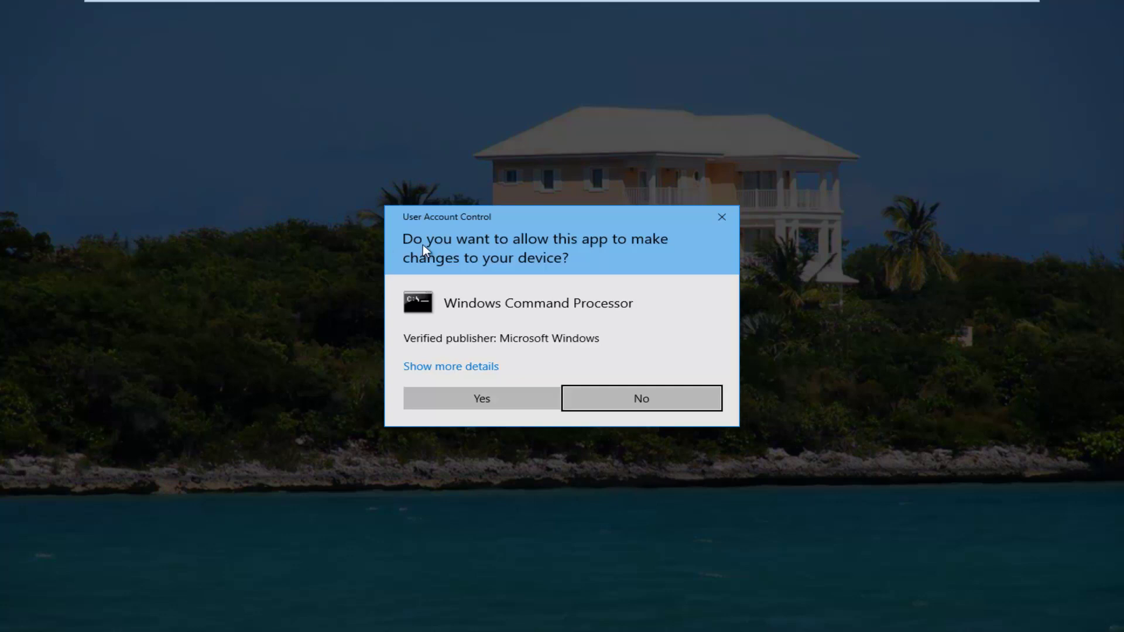
pyautogui.click(466, 406)
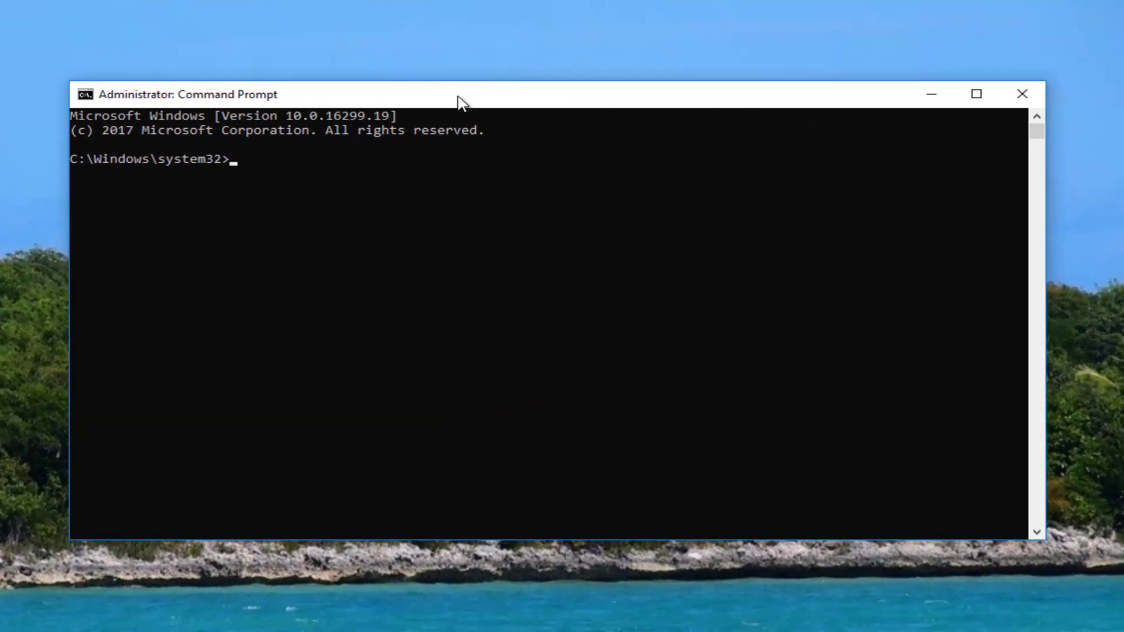
pyautogui.write('ipcon')
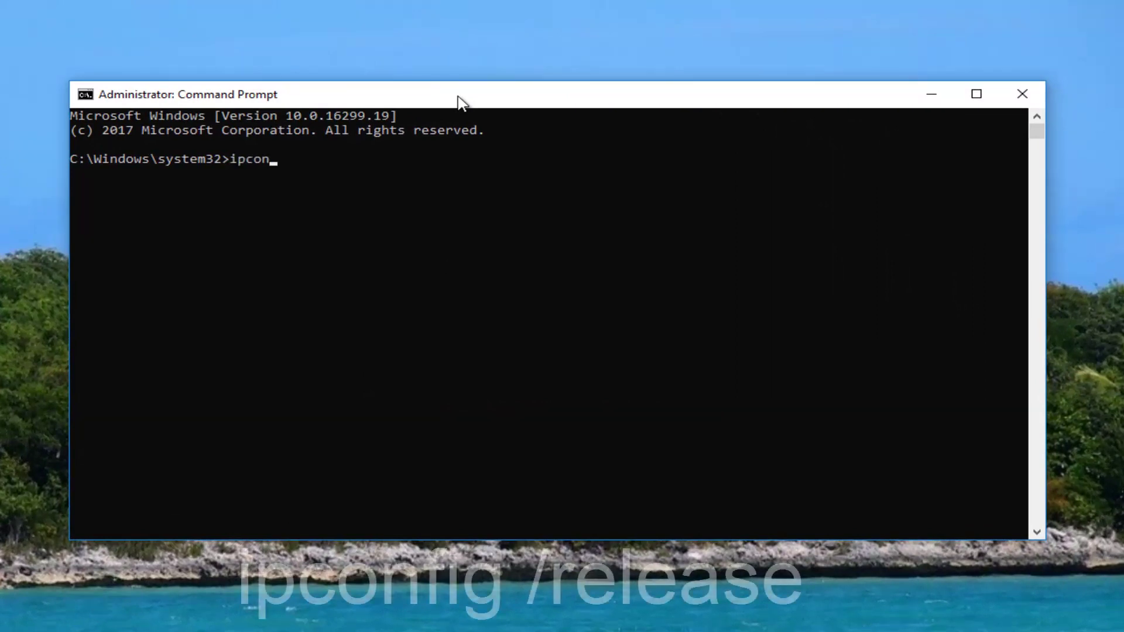
pyautogui.write('fig')
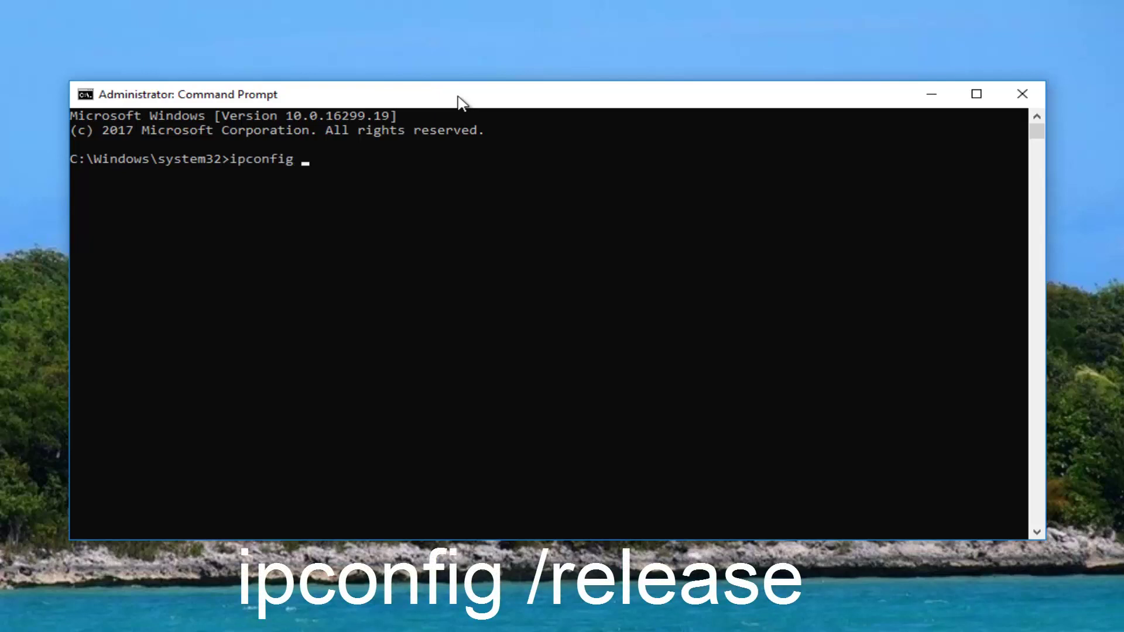
pyautogui.write(' /')
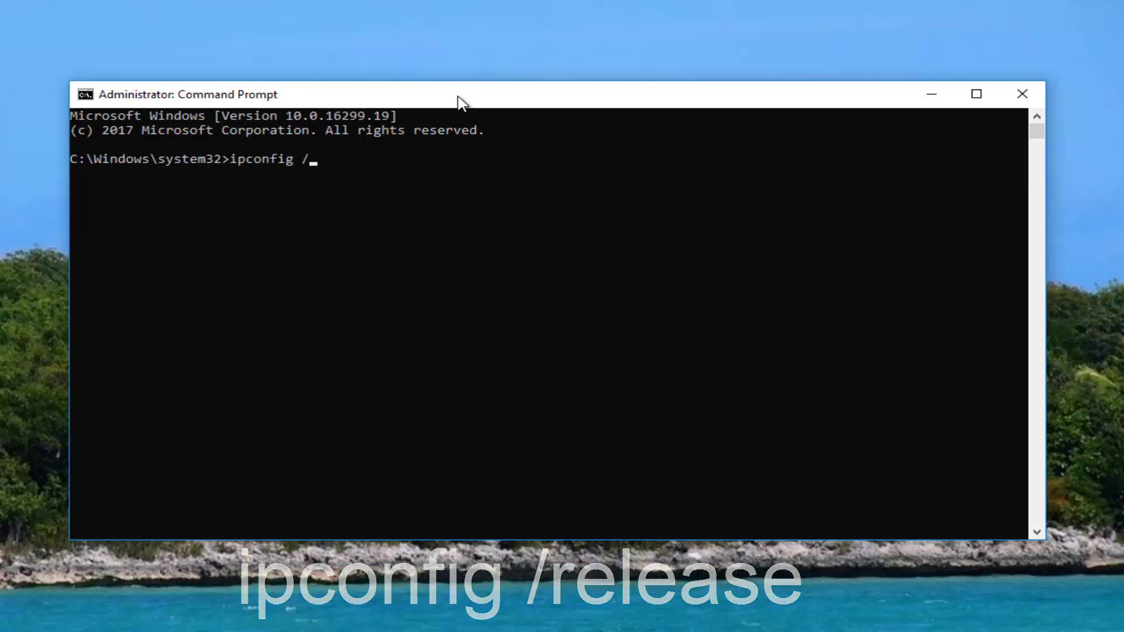
pyautogui.write('release')
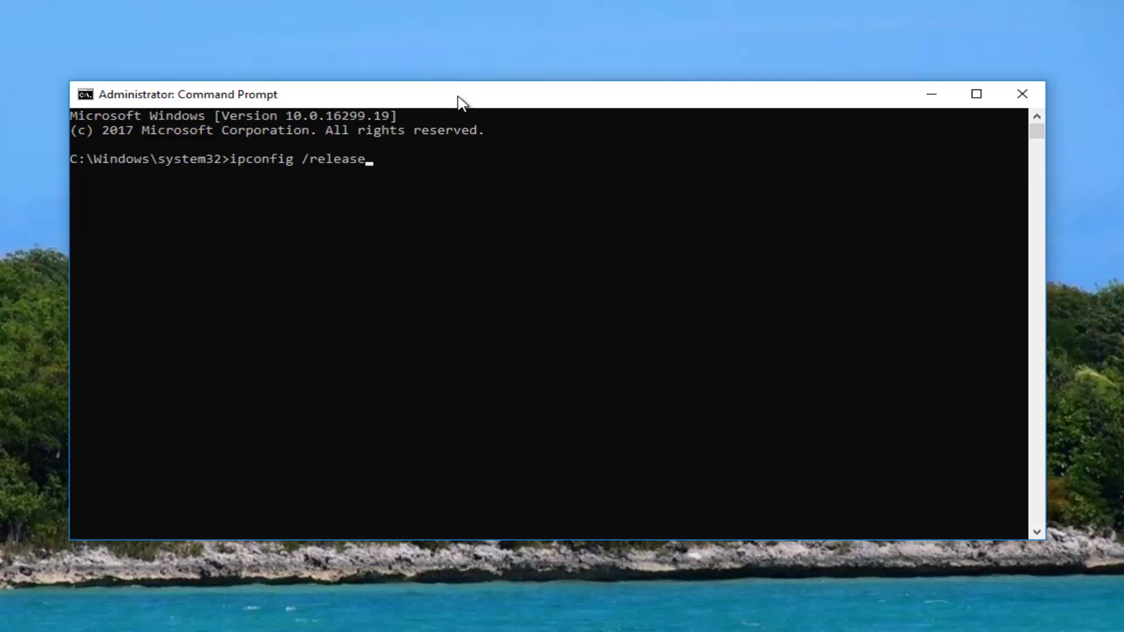
# Run ipconfig /release to drop the current IP address
pyautogui.press('Return')
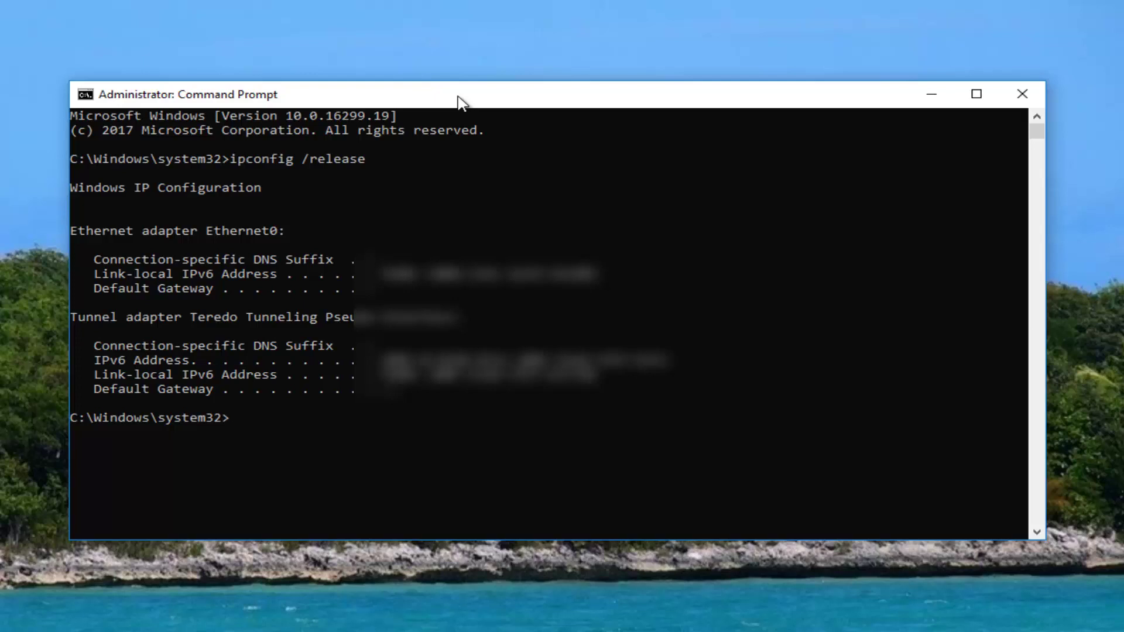
pyautogui.write('ipconfig ')
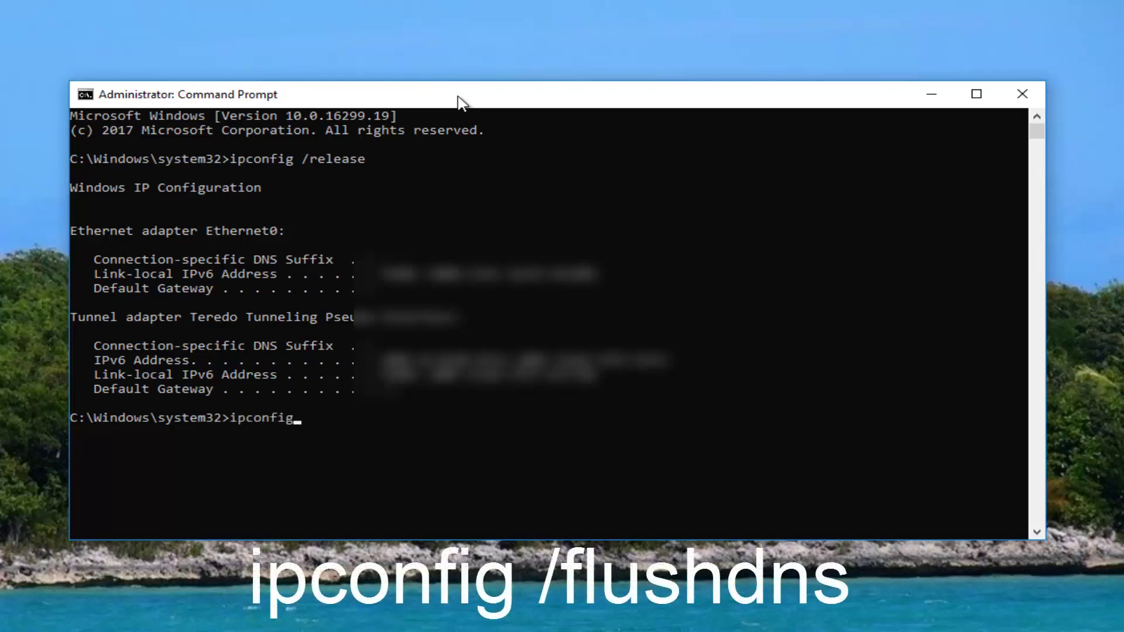
pyautogui.write('/')
pyautogui.write('flush')
pyautogui.write('dns')
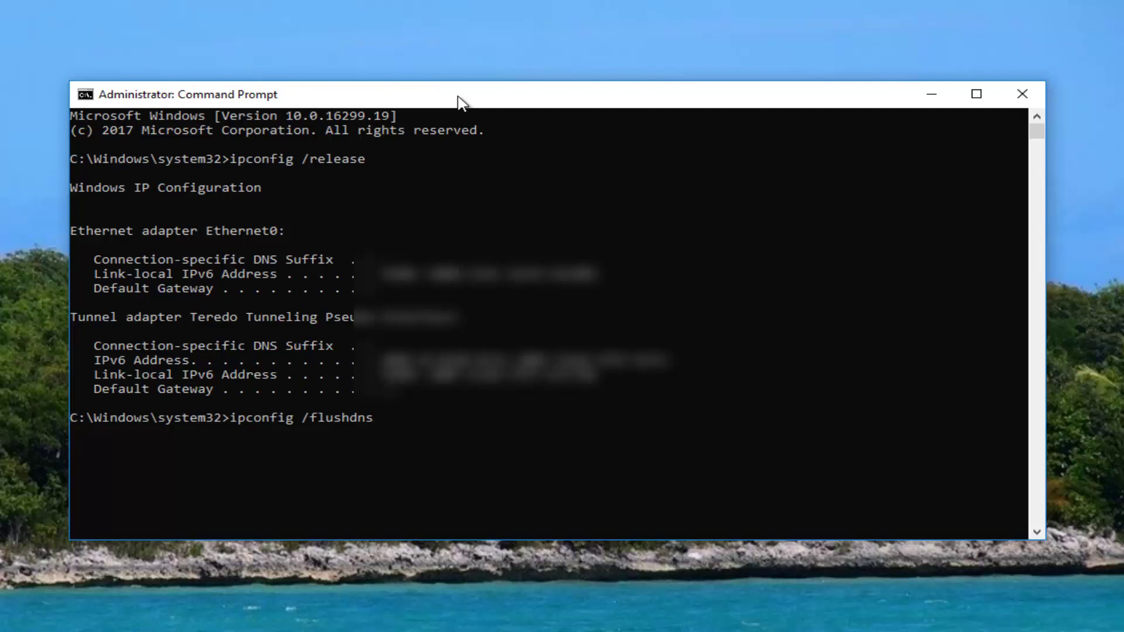
# Run ipconfig /flushdns to flush the DNS resolver cache
pyautogui.press('Return')
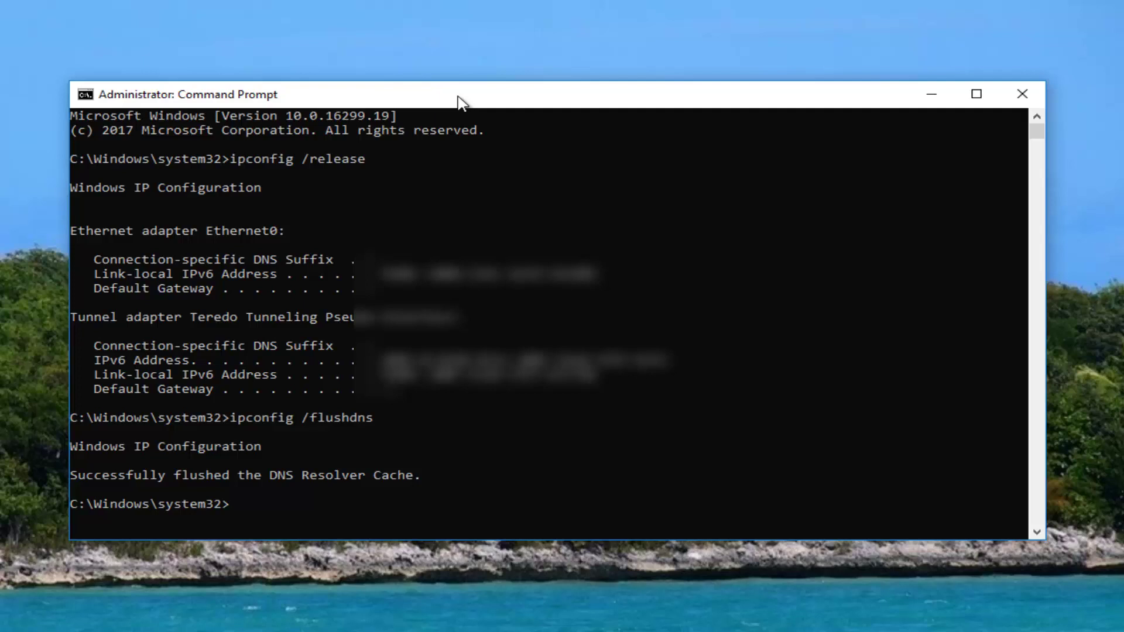
pyautogui.write('ip')
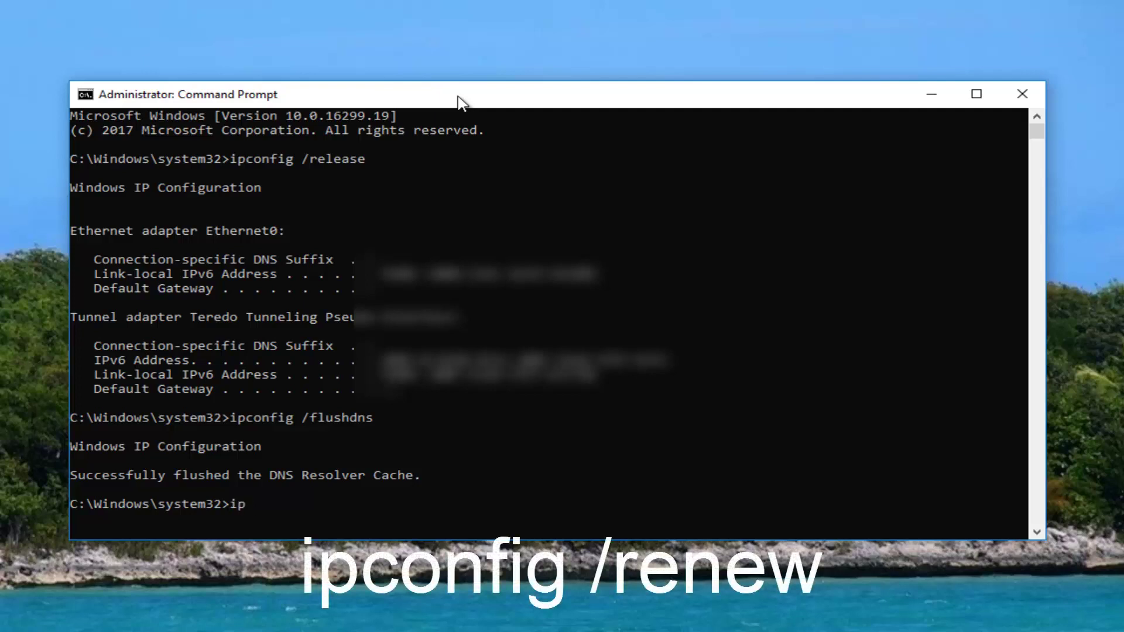
pyautogui.write('config')
pyautogui.write(' /')
pyautogui.write('renew')
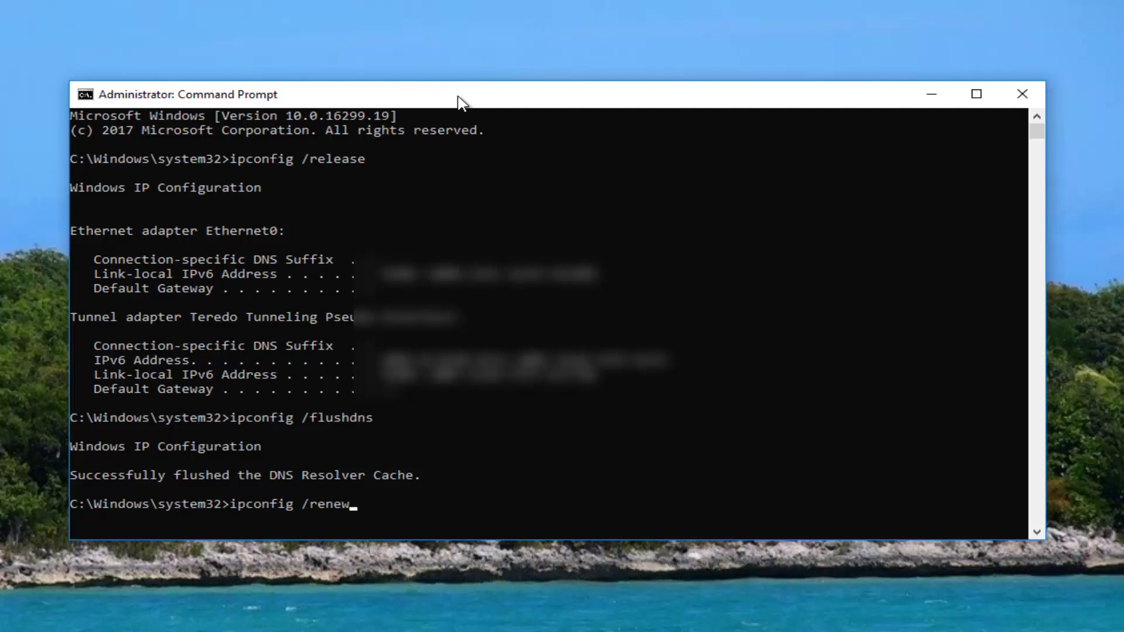
# Run ipconfig /renew to obtain a new IP address
pyautogui.press('Return')
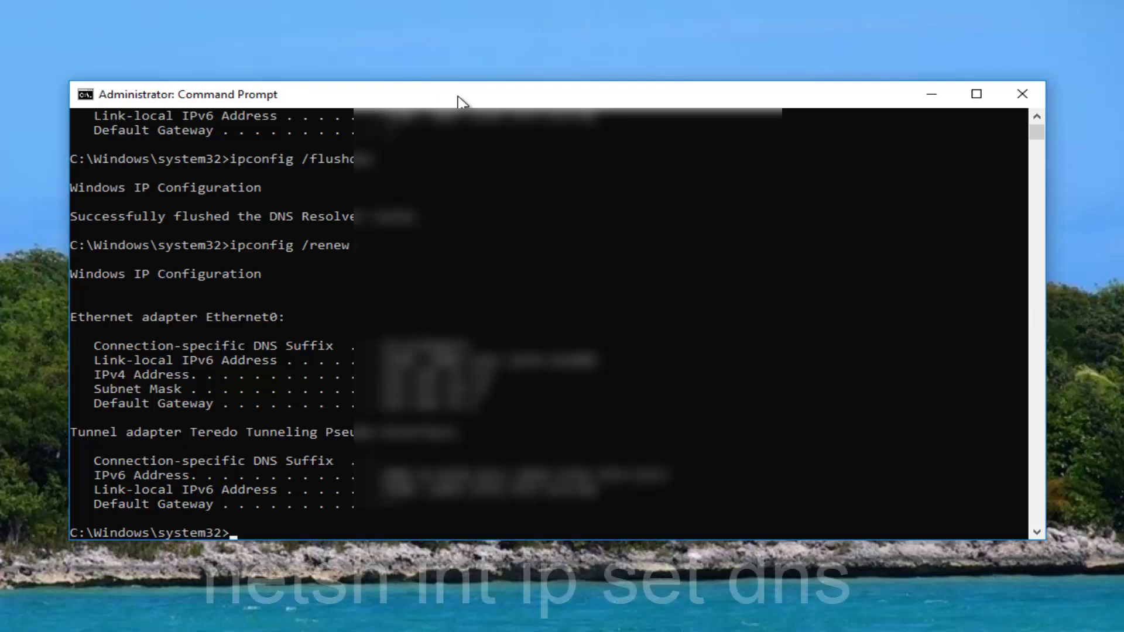
pyautogui.write('nets')
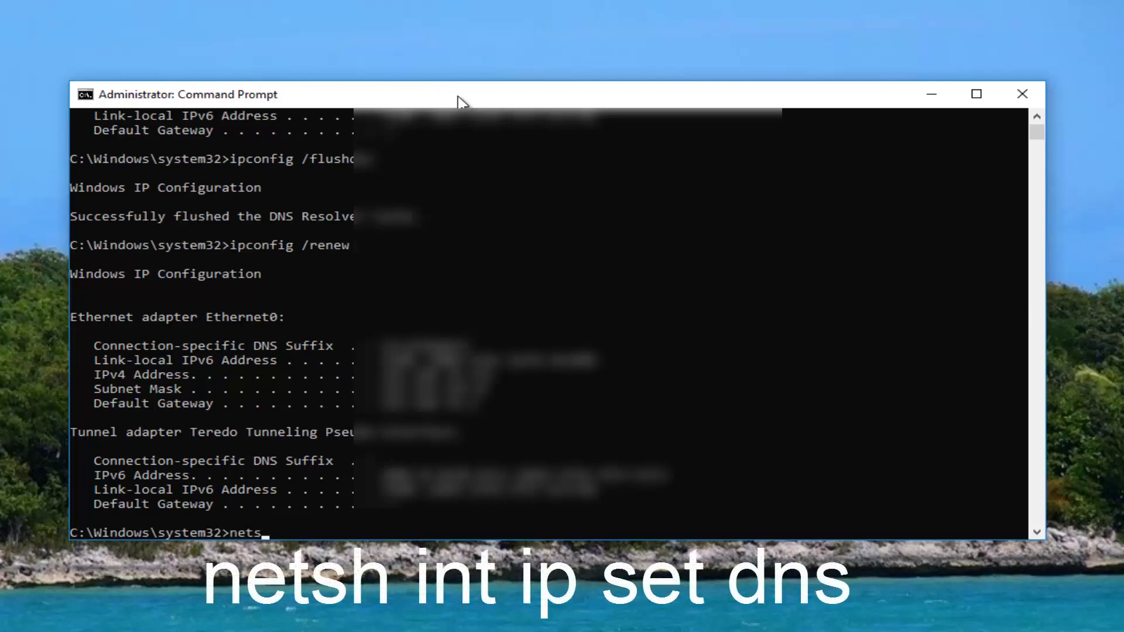
pyautogui.write('h im')
pyautogui.write('n')
# Correct a typo and run 'netsh int ip set dns' to show its help
pyautogui.press('BackSpace')
pyautogui.write('nt')
pyautogui.write(' ip')
pyautogui.write(' set ')
pyautogui.write('dns')
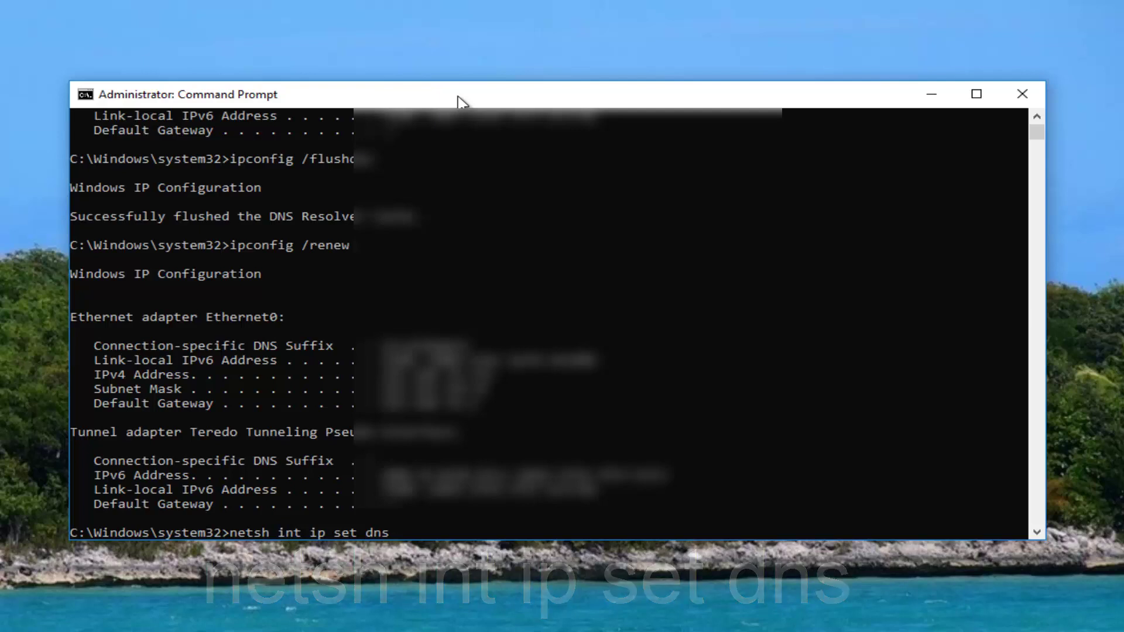
pyautogui.press('Return')
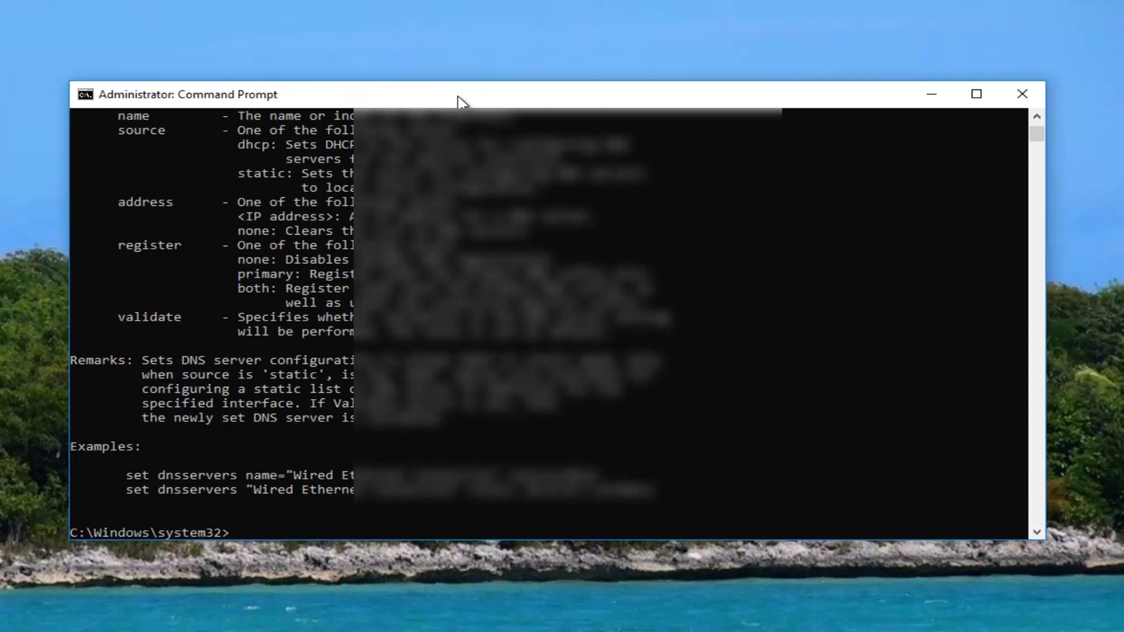
pyautogui.write('net')
pyautogui.write('sh win')
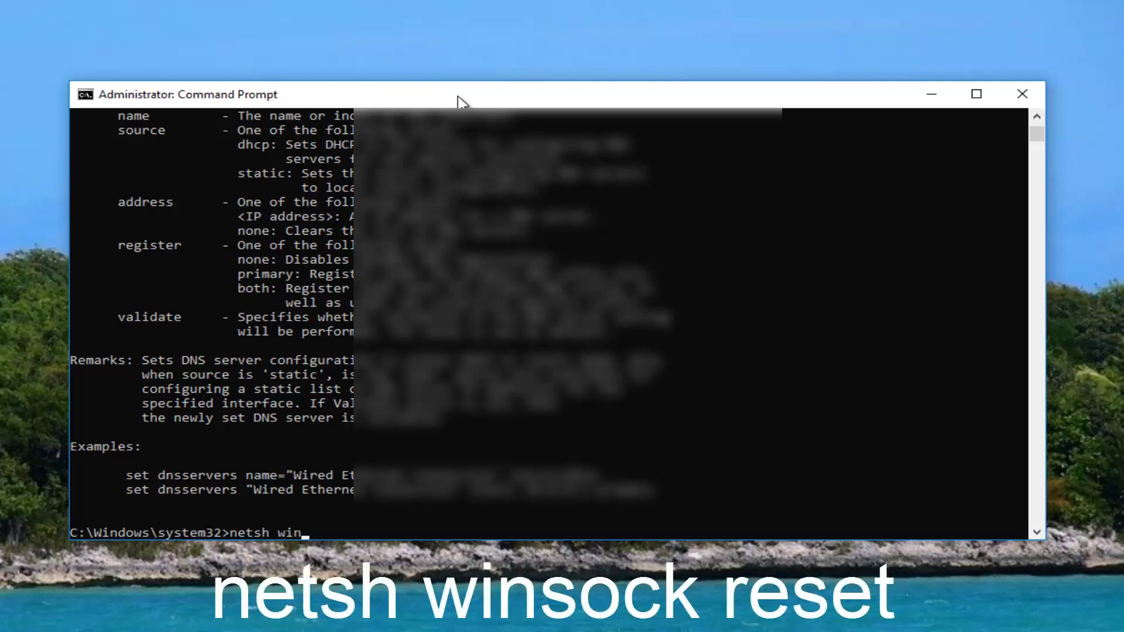
pyautogui.write('sock re')
pyautogui.write('set')
# Run 'netsh winsock reset' to reset the Winsock catalog
pyautogui.press('Return')
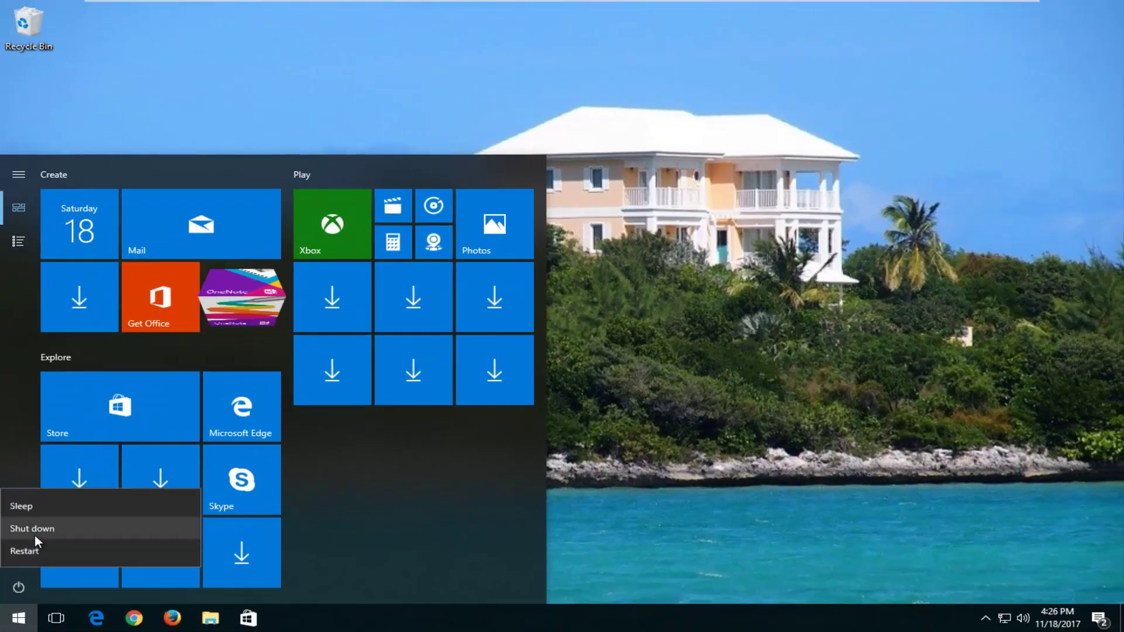
# Choose Restart from the Start menu's power options
pyautogui.click(28, 550)
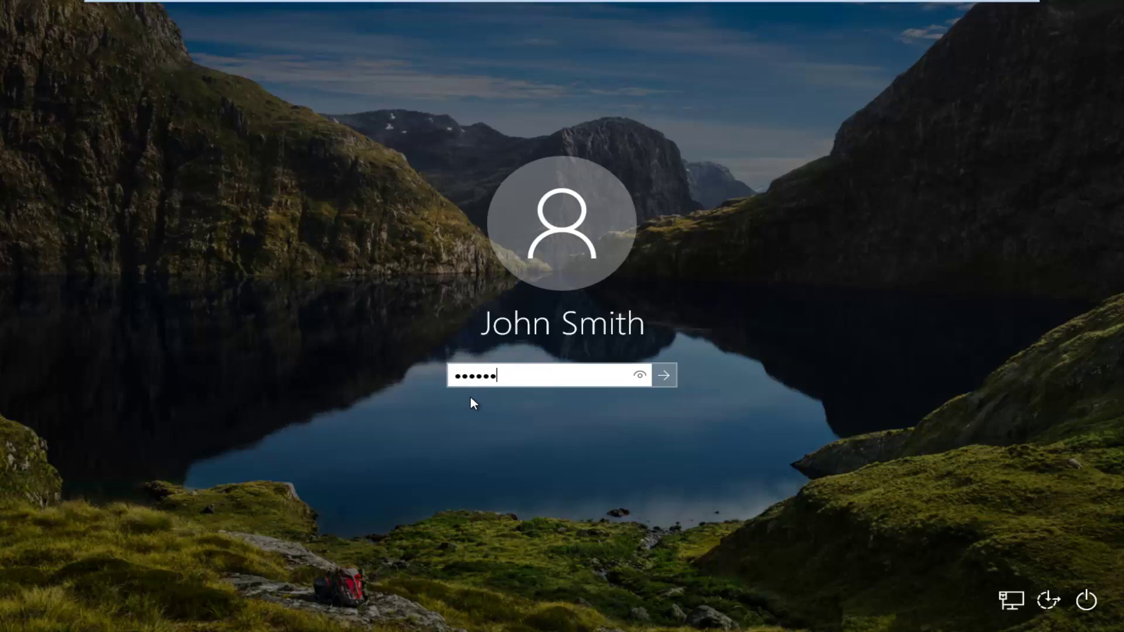
# Submit the account password at the sign-in screen
pyautogui.press('Return')
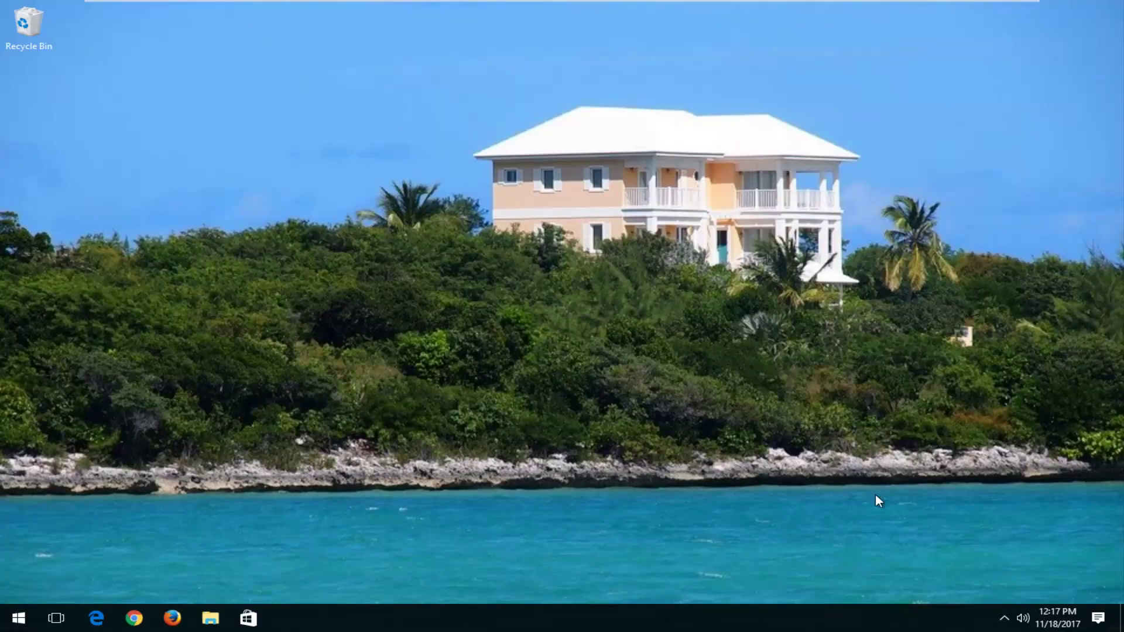
# Search Start for 'network' and open Network proxy settings
pyautogui.click(20, 618)
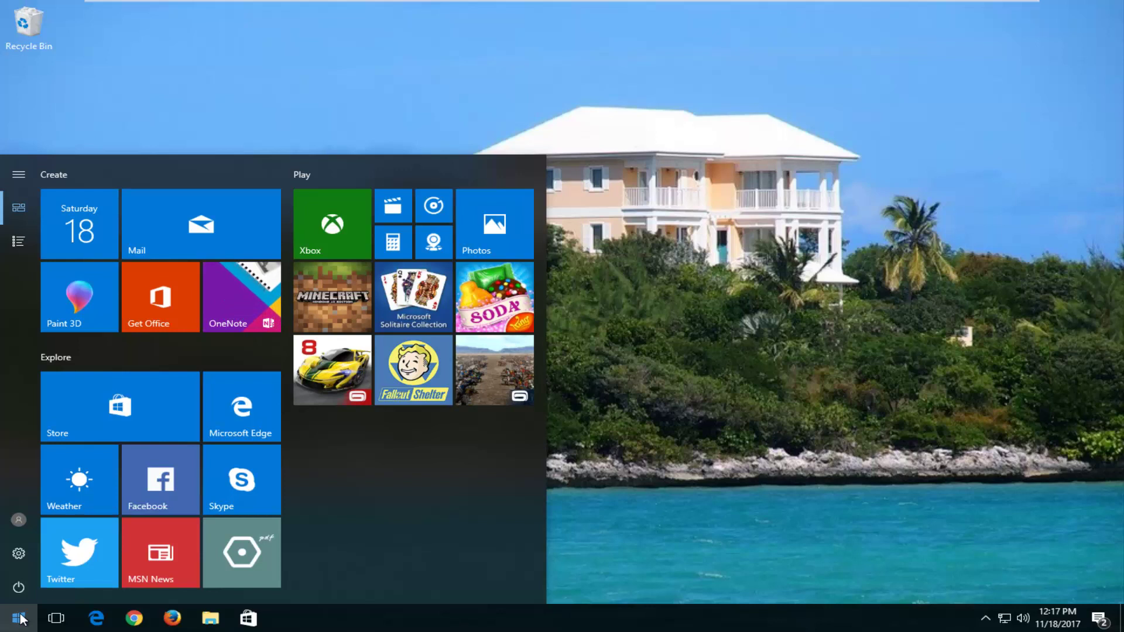
pyautogui.write('network')
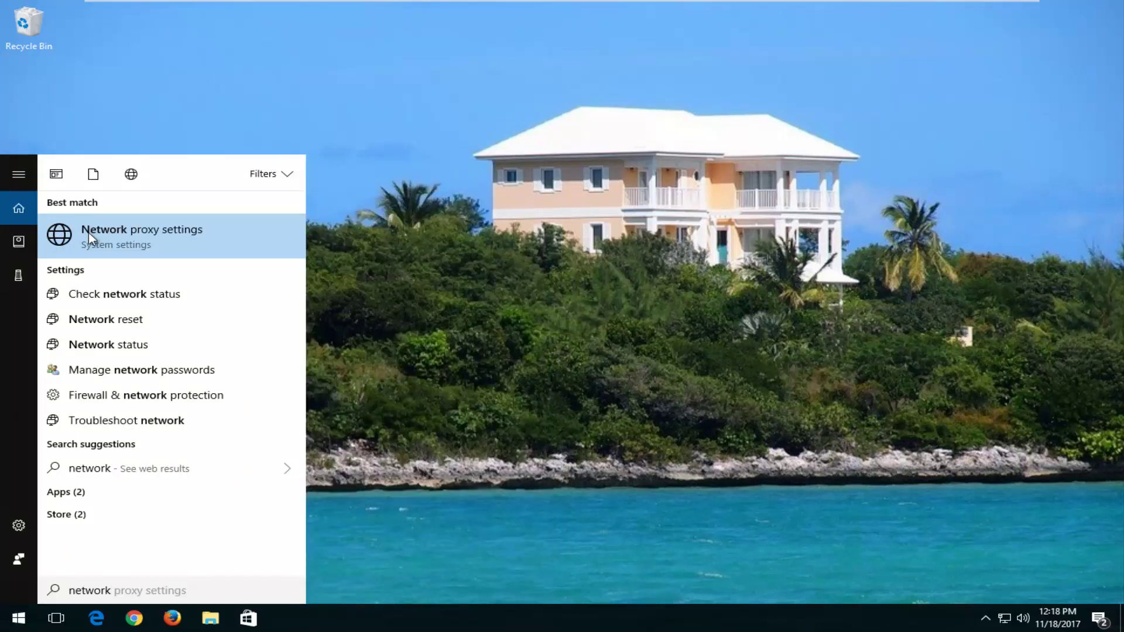
pyautogui.click(107, 236)
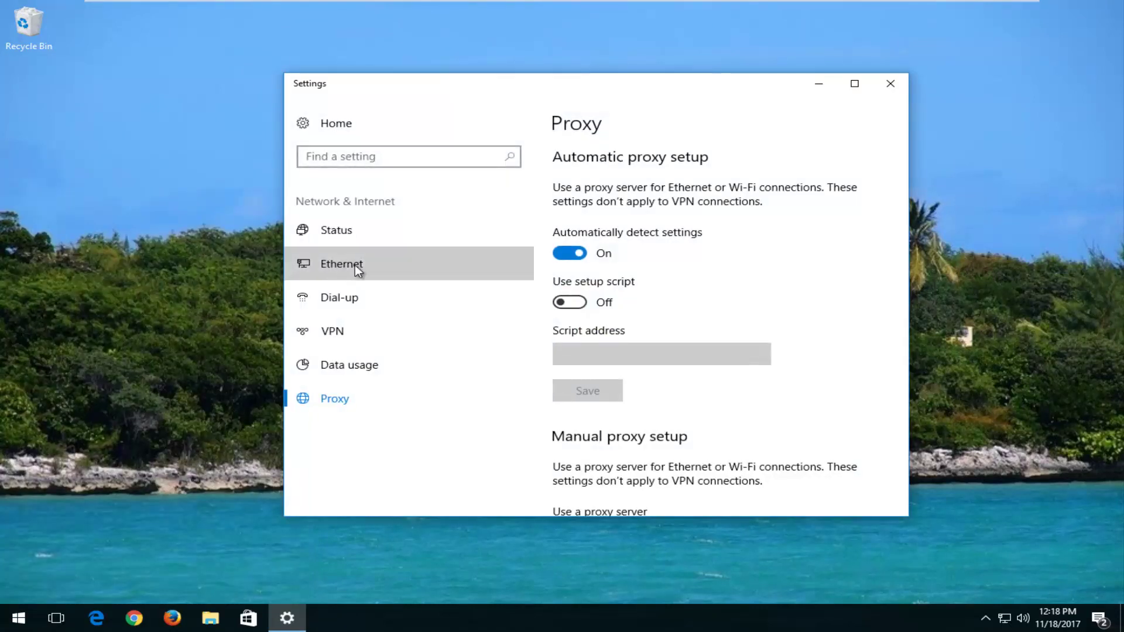
# Open Ethernet settings, then 'Change adapter options' to list the Ethernet0 adapter
pyautogui.click(358, 271)
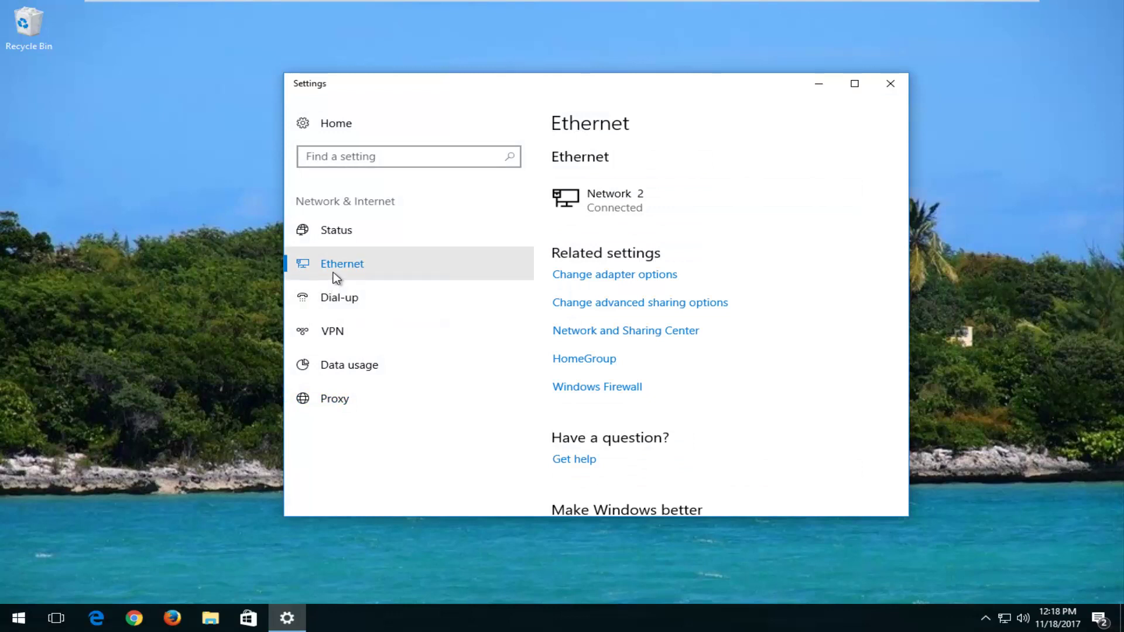
pyautogui.click(591, 279)
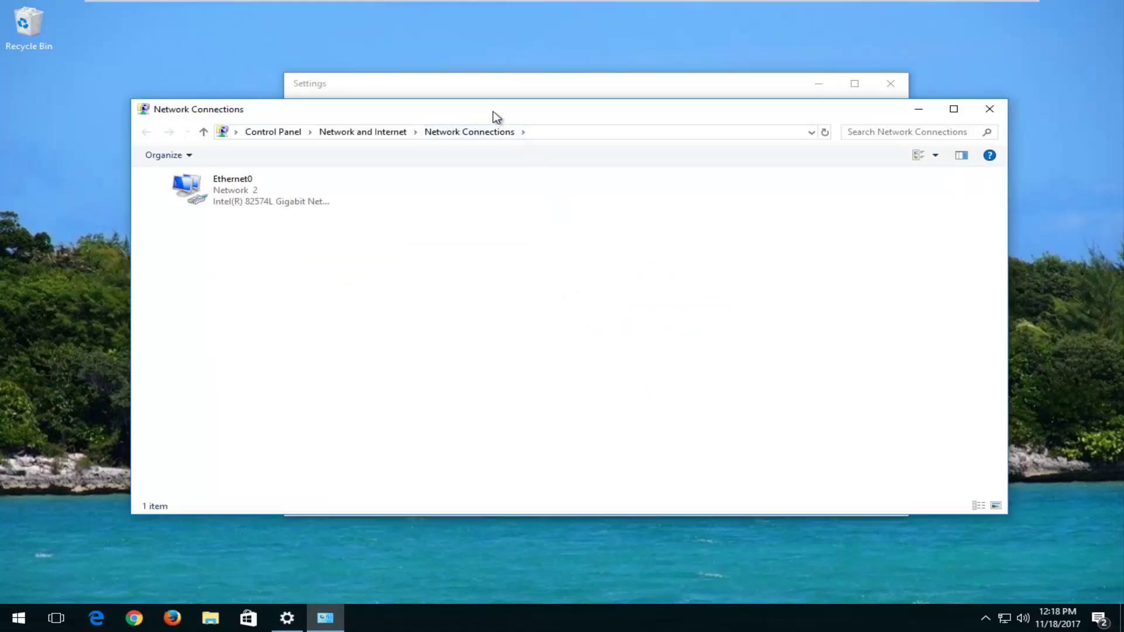
# Open Ethernet0's properties, then its Internet Protocol Version 4 (TCP/IPv4) properties
pyautogui.moveTo(492, 112); pyautogui.dragTo(490, 89)
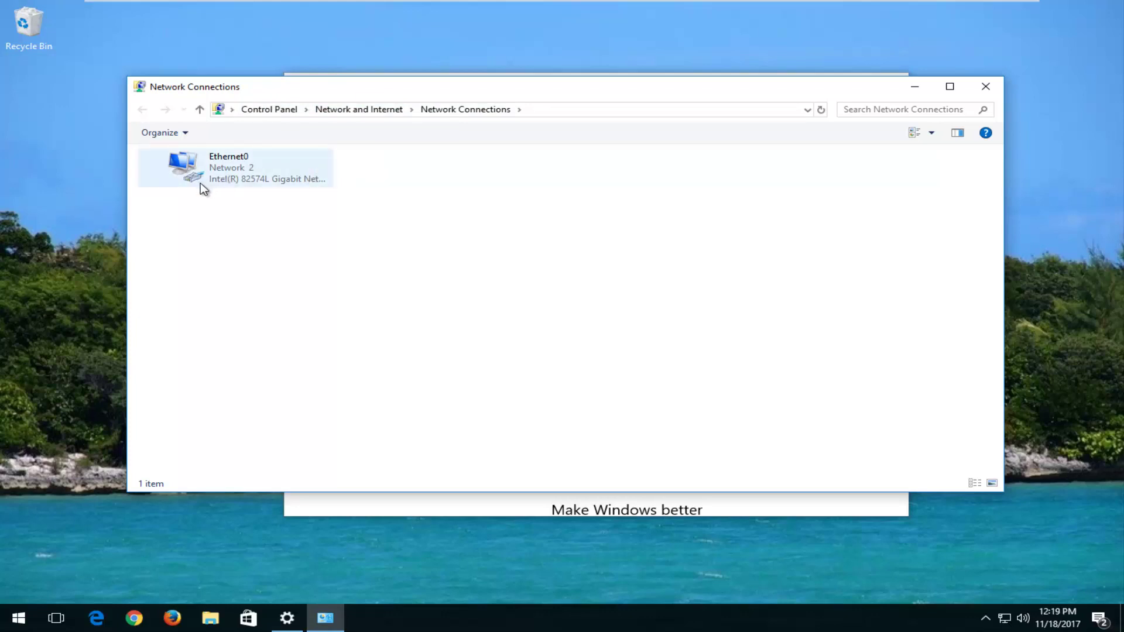
pyautogui.moveTo(494, 89)
pyautogui.mouseDown()
pyautogui.moveTo(503, 319)
pyautogui.moveTo(511, 91)
pyautogui.mouseUp()
pyautogui.rightClick(262, 176)
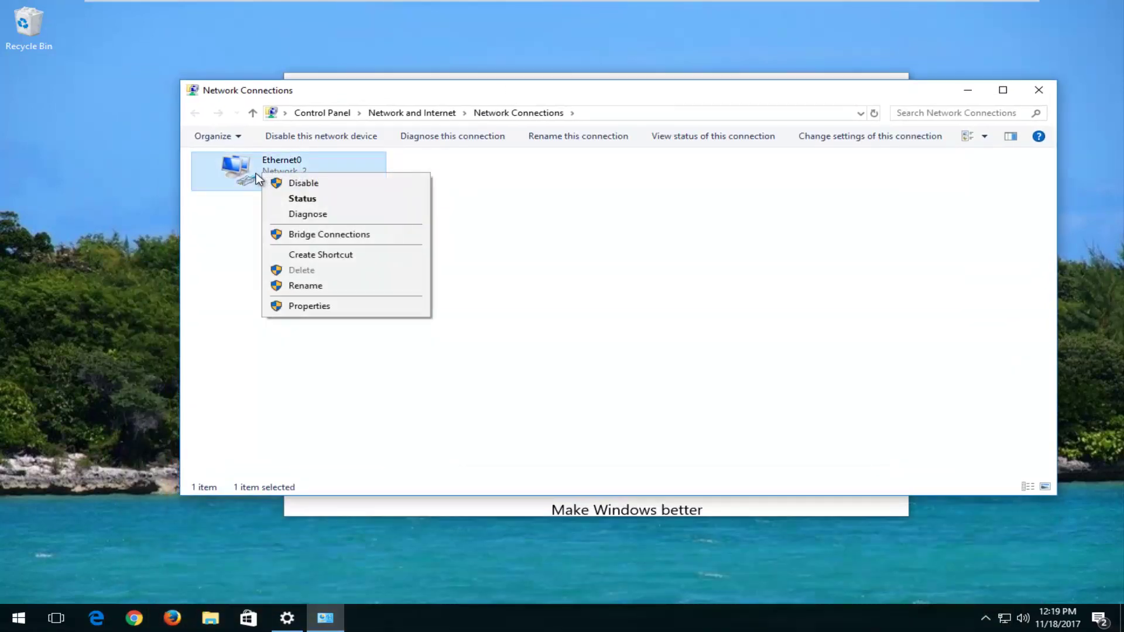
pyautogui.click(266, 186)
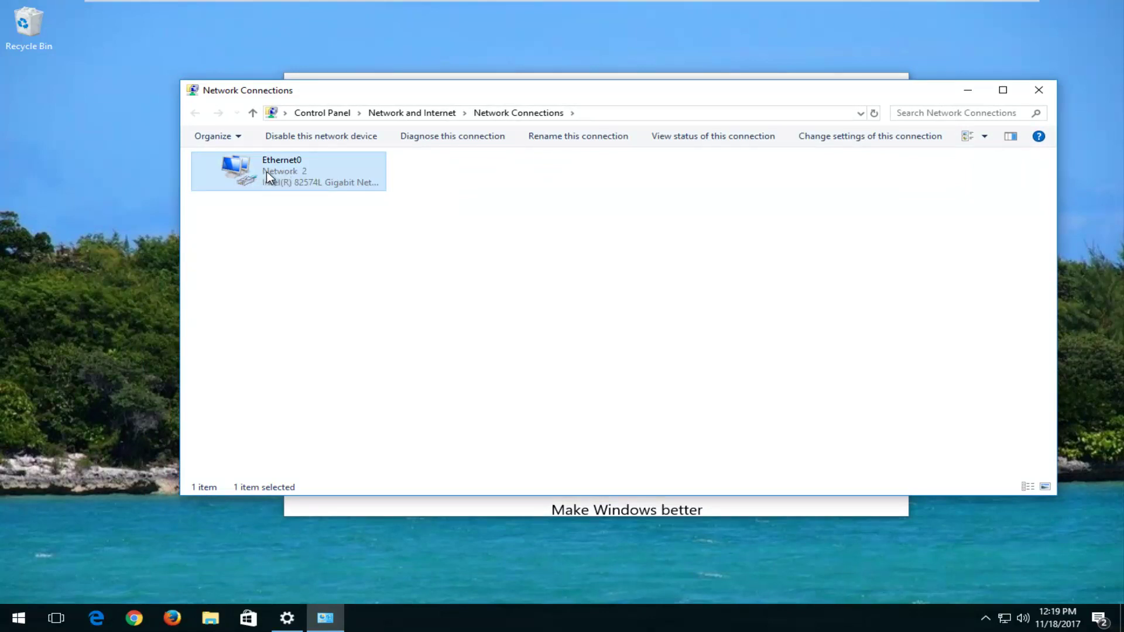
pyautogui.rightClick(271, 173)
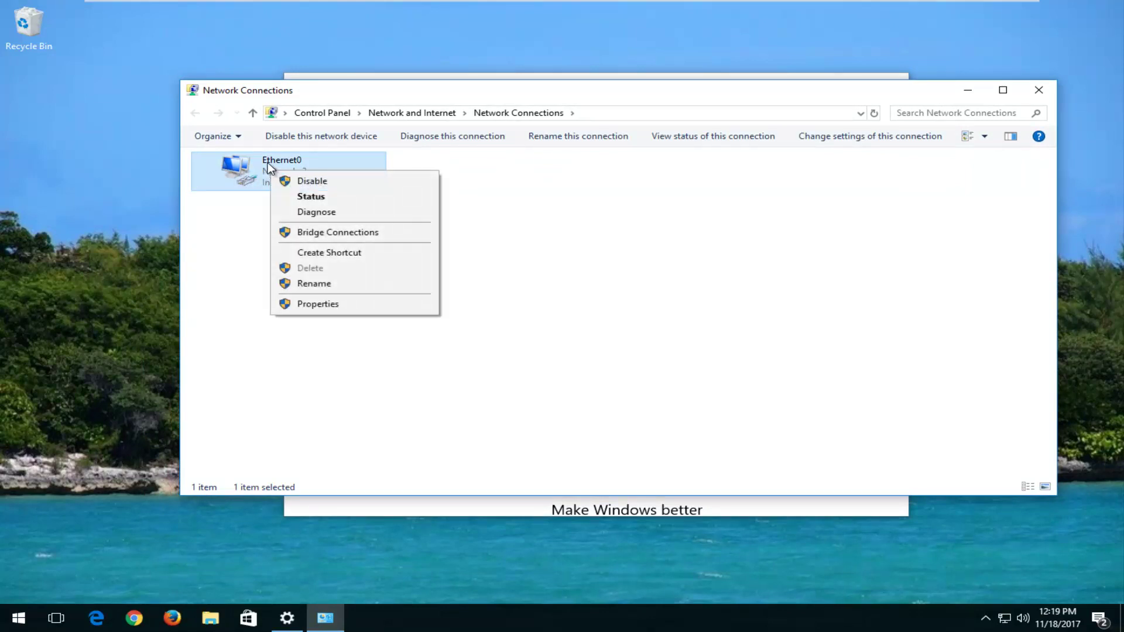
pyautogui.click(316, 304)
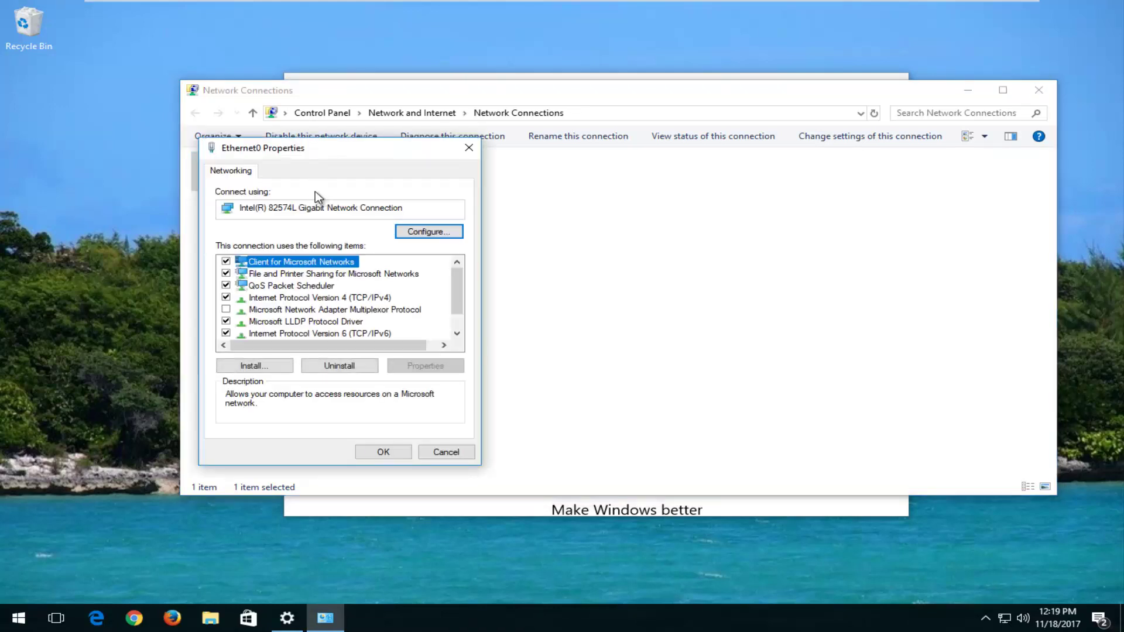
pyautogui.click(277, 299)
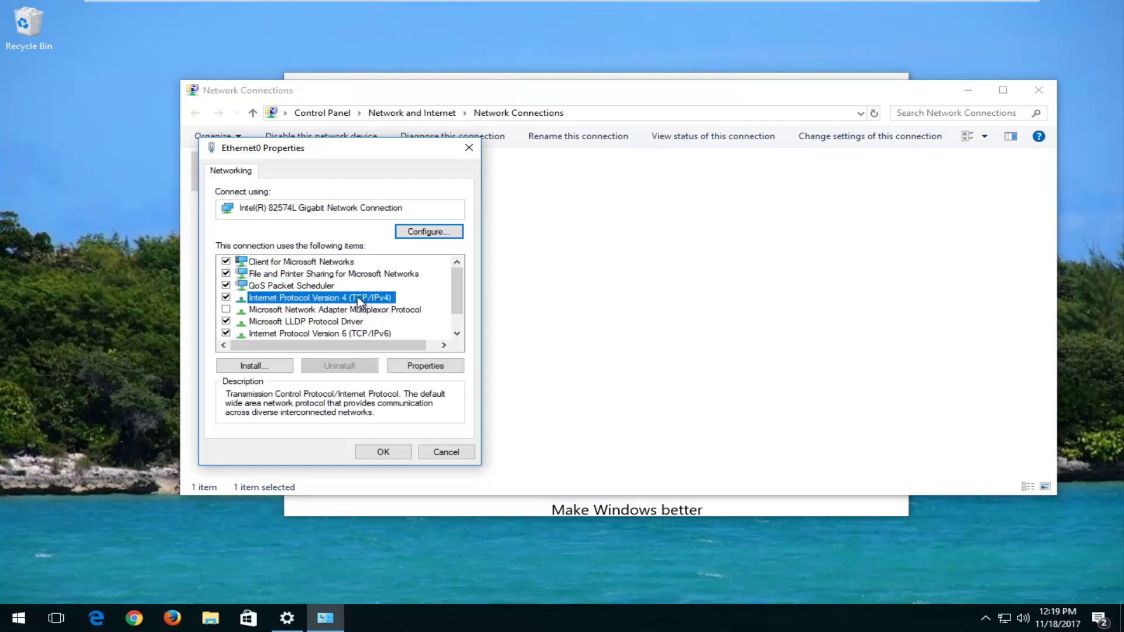
pyautogui.click(424, 366)
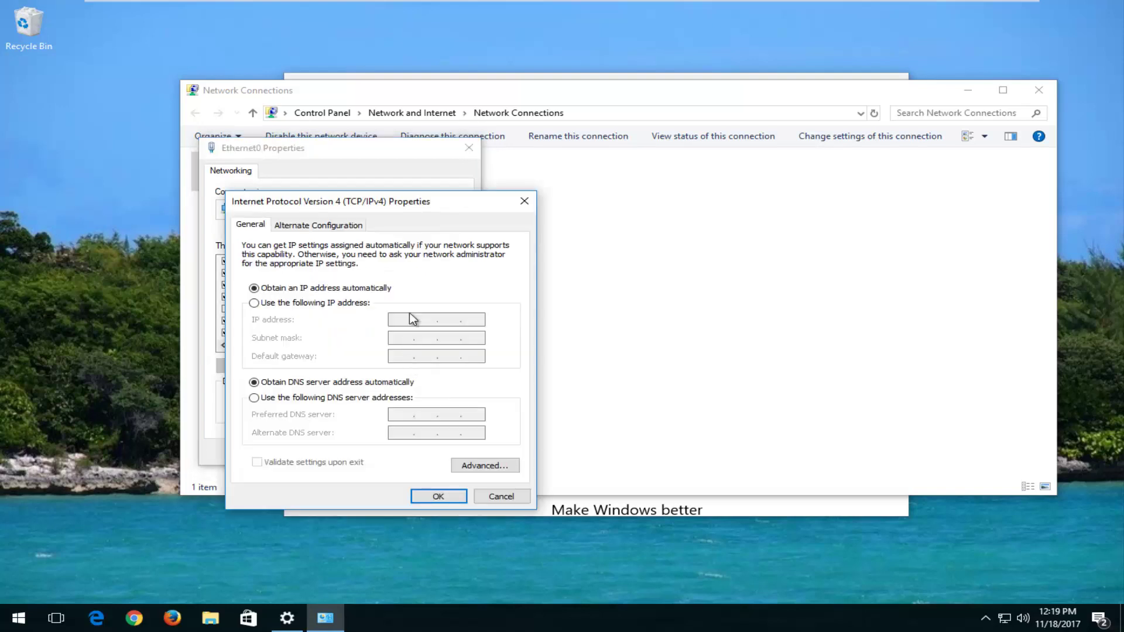
# Set Ethernet0's DNS servers to 8.8.8.8 and 8.8.4.4, validate on exit, and save
pyautogui.moveTo(395, 211); pyautogui.dragTo(386, 151)
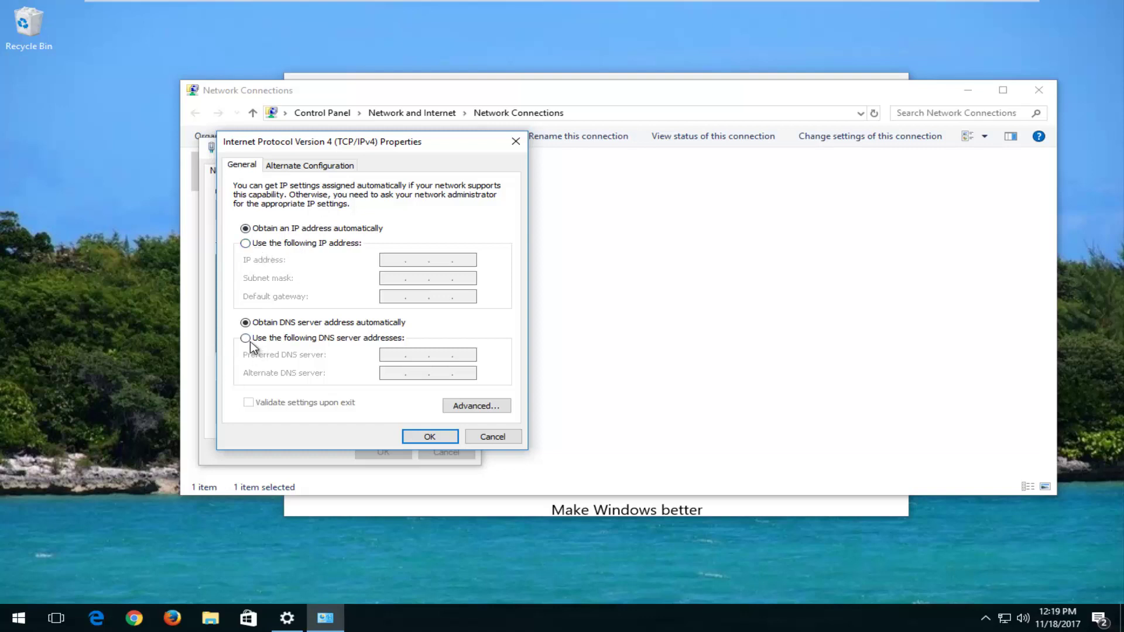
pyautogui.click(272, 340)
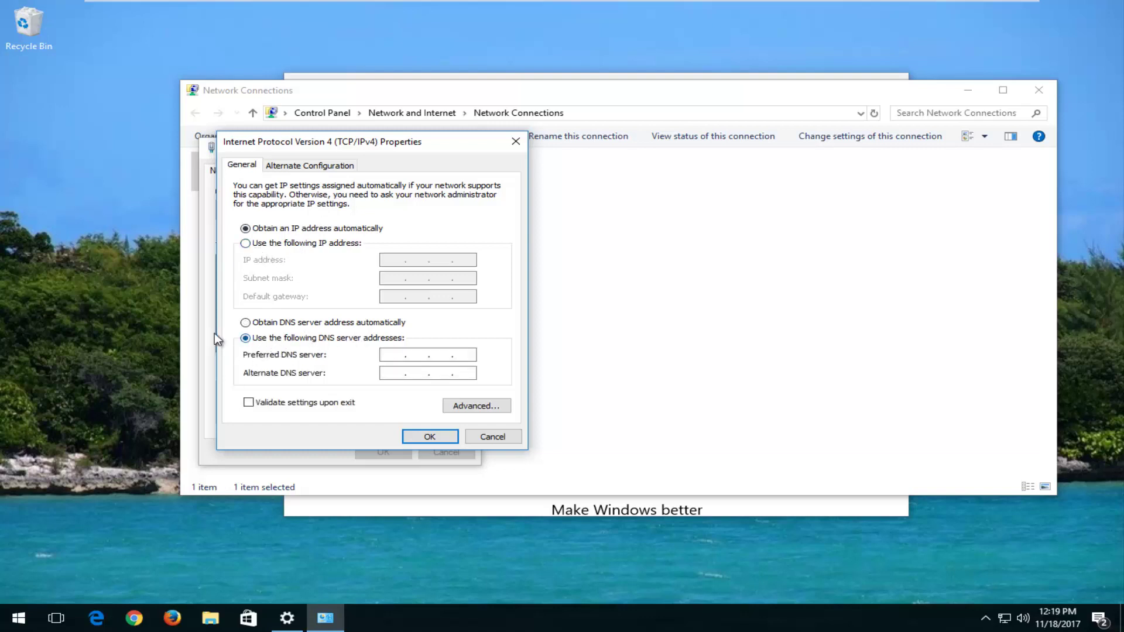
pyautogui.write('8')
pyautogui.write('.')
pyautogui.write('8')
pyautogui.write('8')
pyautogui.write('8')
pyautogui.write('8.8')
pyautogui.write('4')
pyautogui.write('.4')
pyautogui.click(249, 402)
pyautogui.click(418, 438)
pyautogui.click(391, 455)
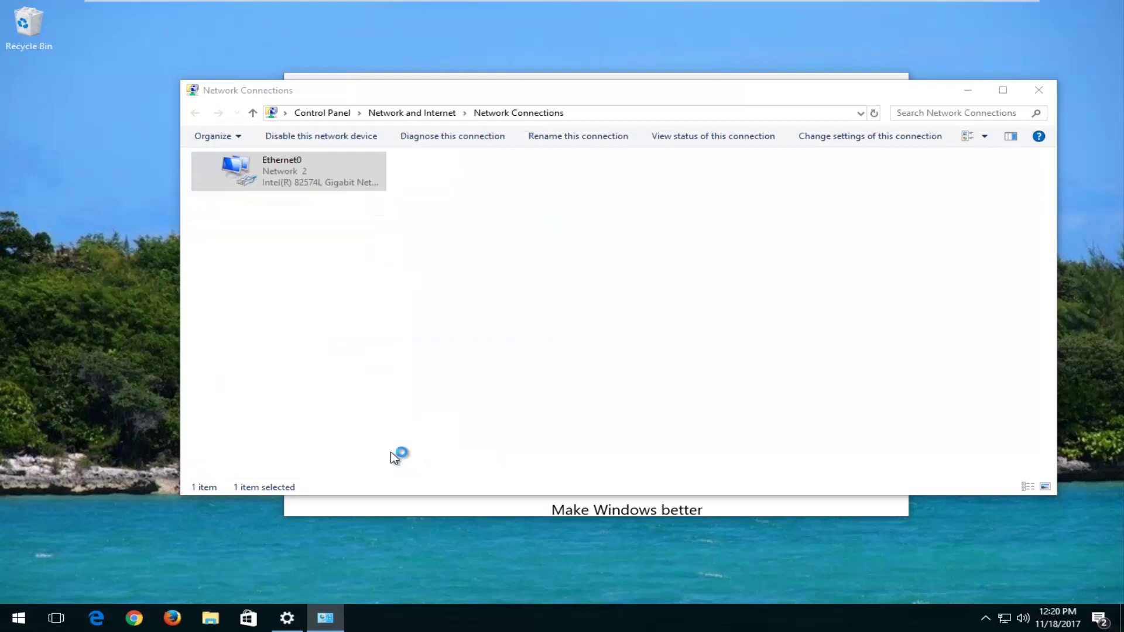
# Close the Network Connections and Settings windows, then the finished Network Diagnostics troubleshooter
pyautogui.click(1037, 99)
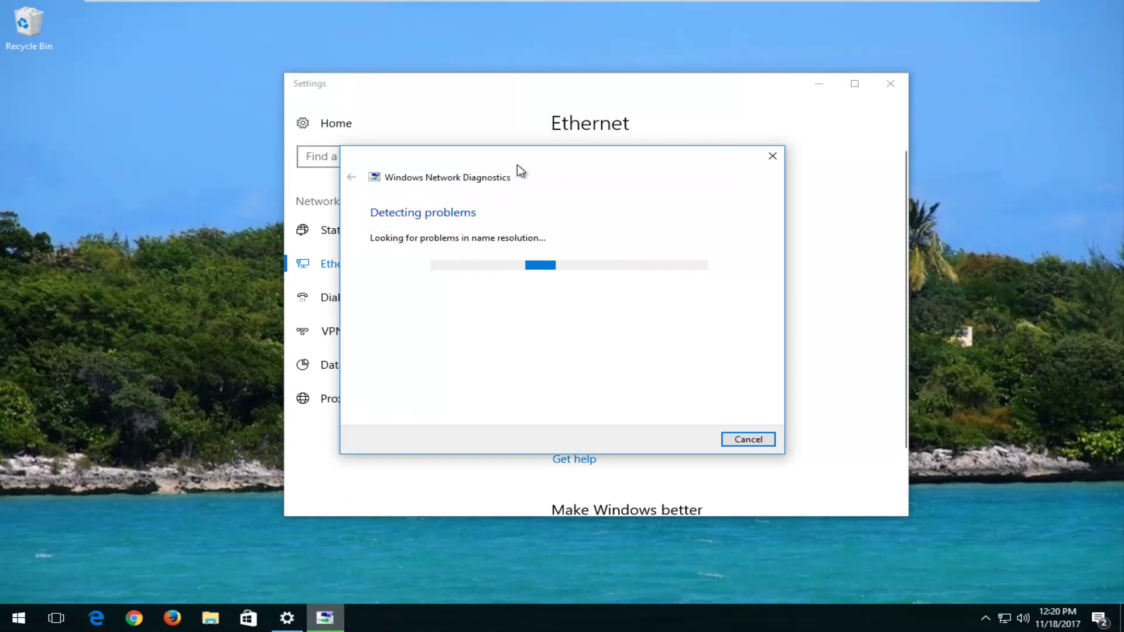
pyautogui.click(890, 84)
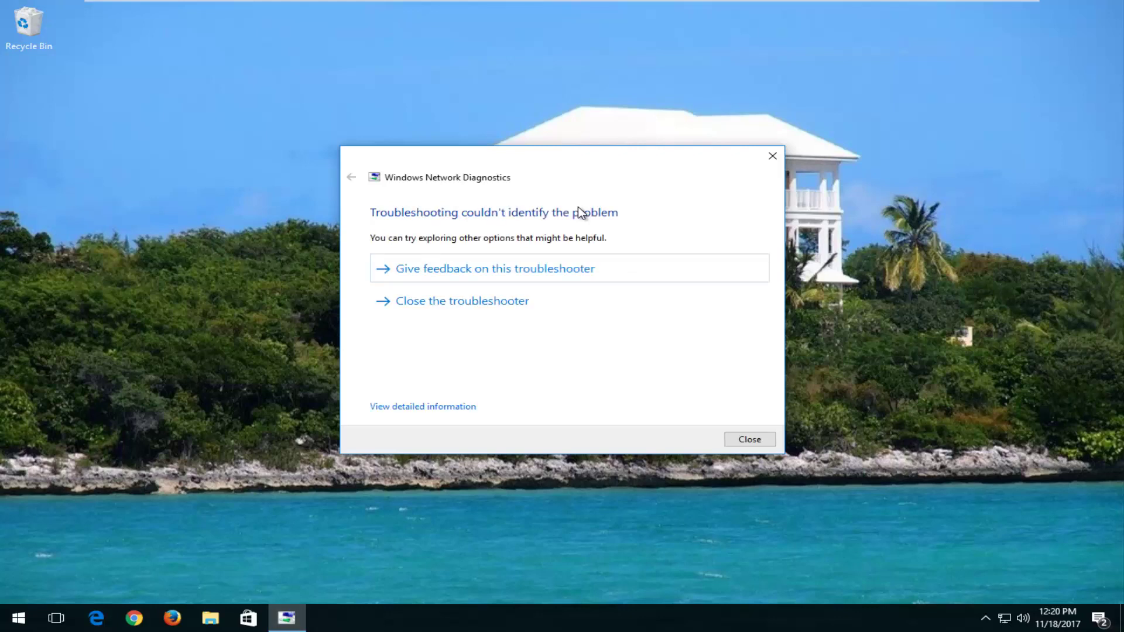
pyautogui.click(773, 157)
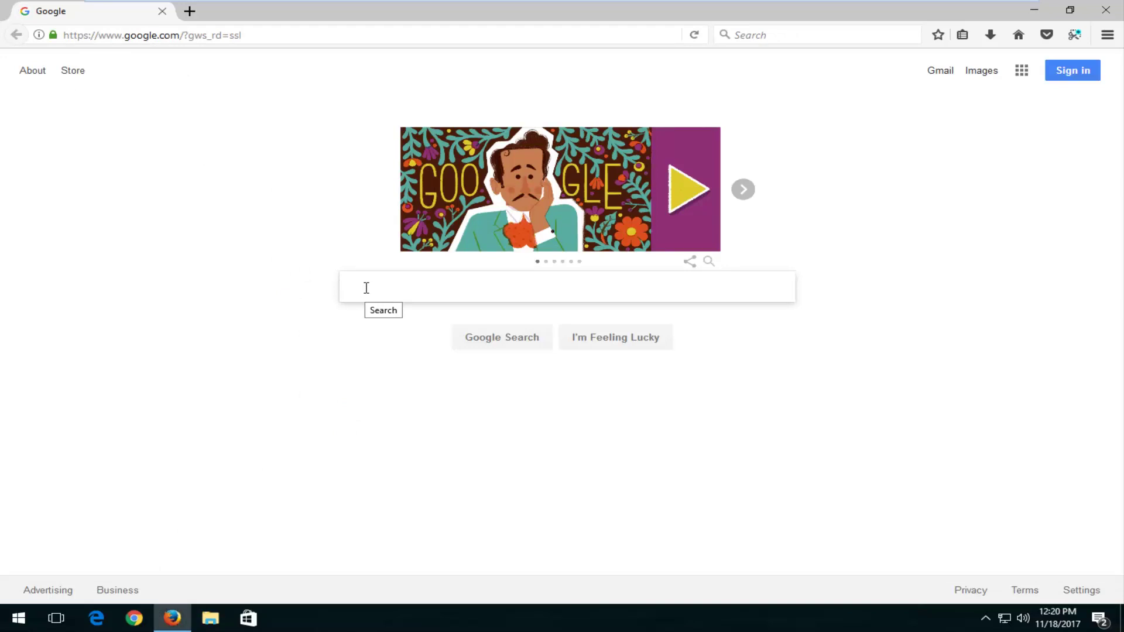
pyautogui.write('google.com')
# Run a Google search for google.com in Firefox, then close Firefox
pyautogui.press('Return')
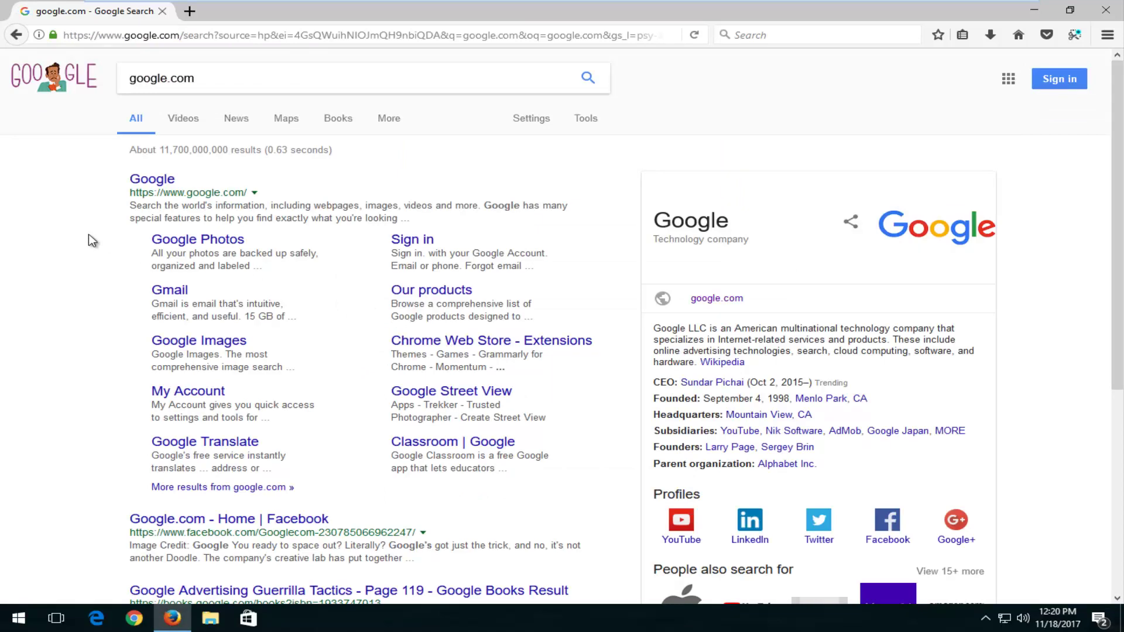
pyautogui.click(1106, 13)
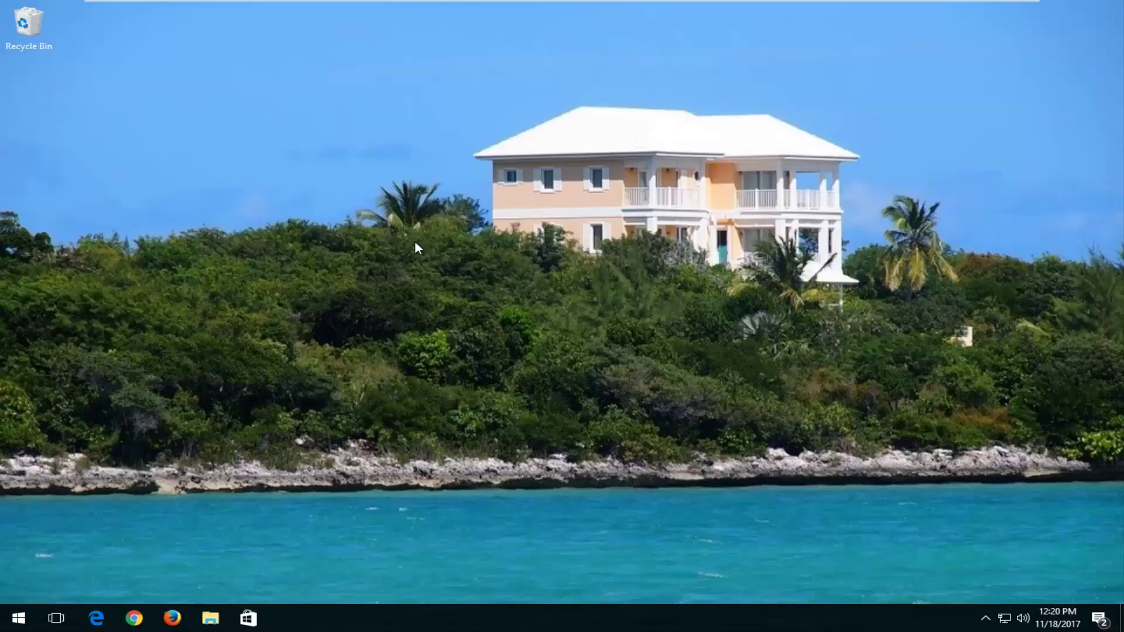